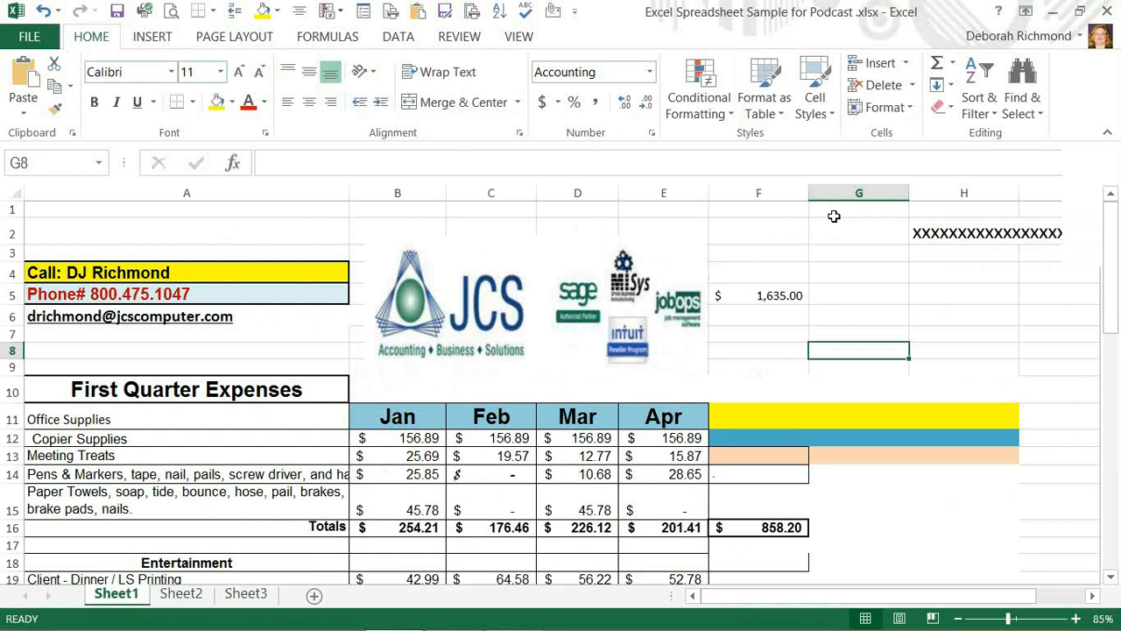
# Insert a blank sheet column at column H twice, undoing the insertion each time
pyautogui.click(939, 193)
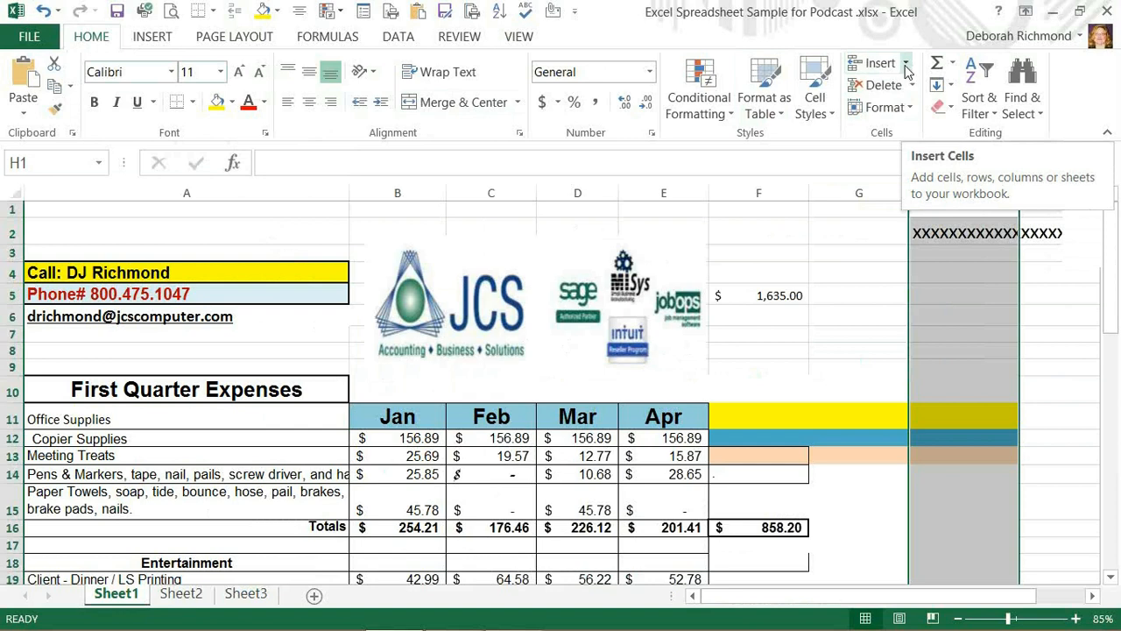
pyautogui.click(906, 69)
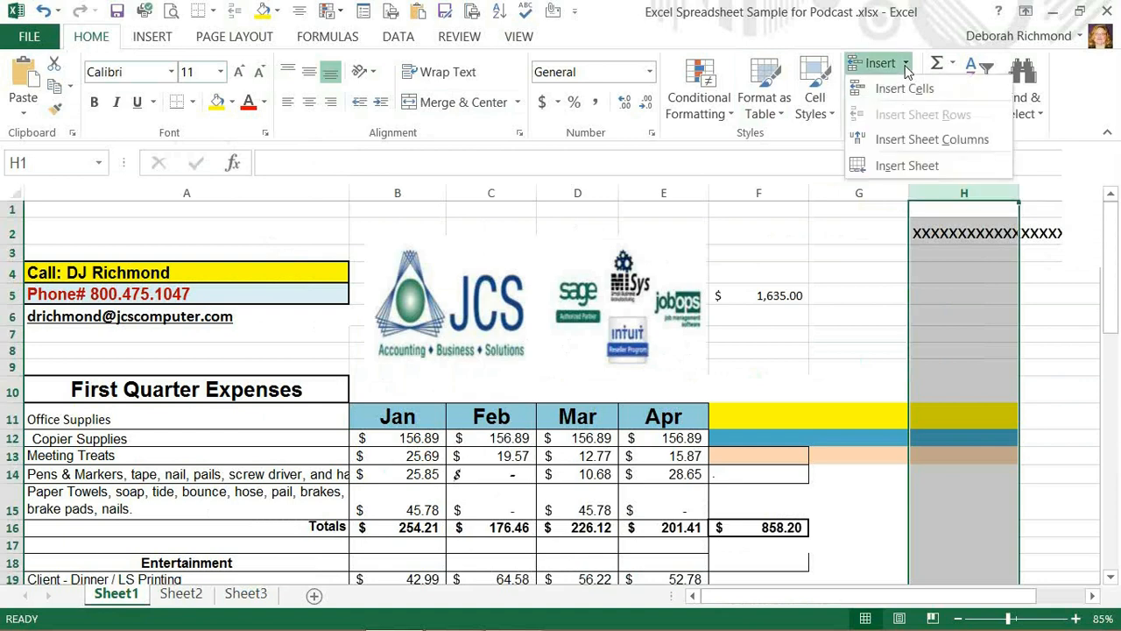
pyautogui.click(914, 141)
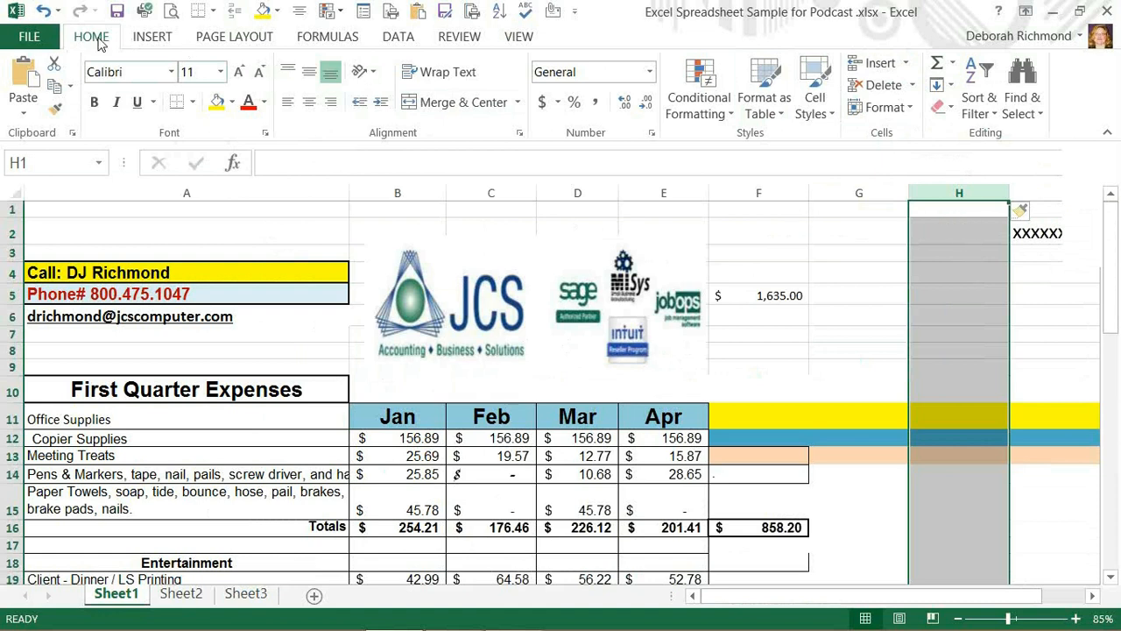
pyautogui.click(50, 16)
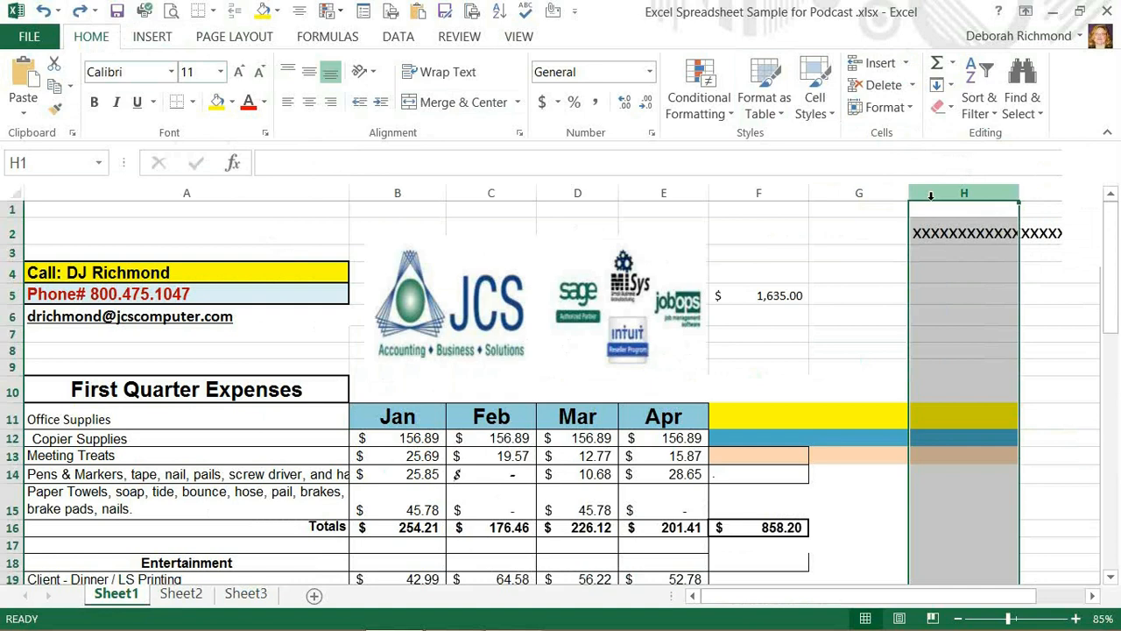
pyautogui.click(907, 65)
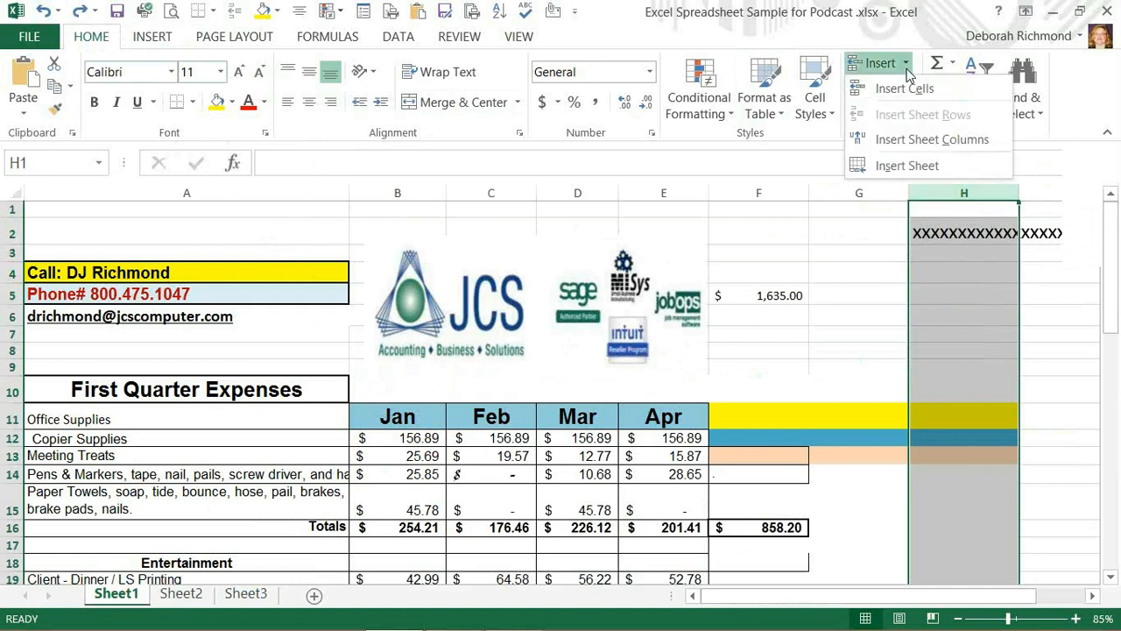
pyautogui.click(952, 142)
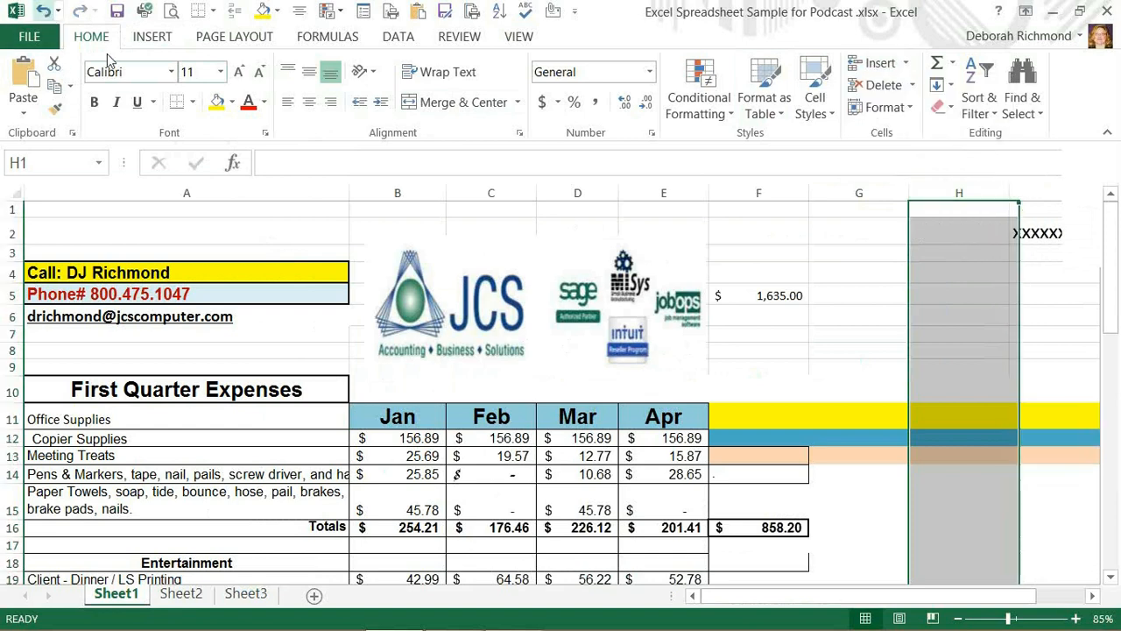
pyautogui.click(43, 11)
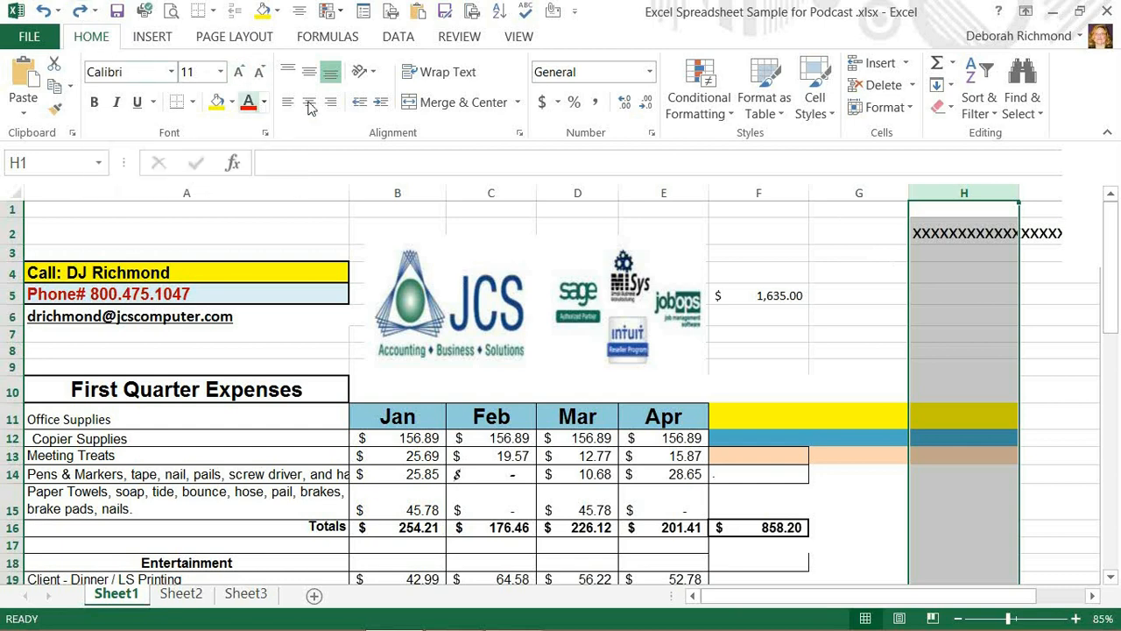
# Delete sheet column H and undo the deletion
pyautogui.click(933, 190)
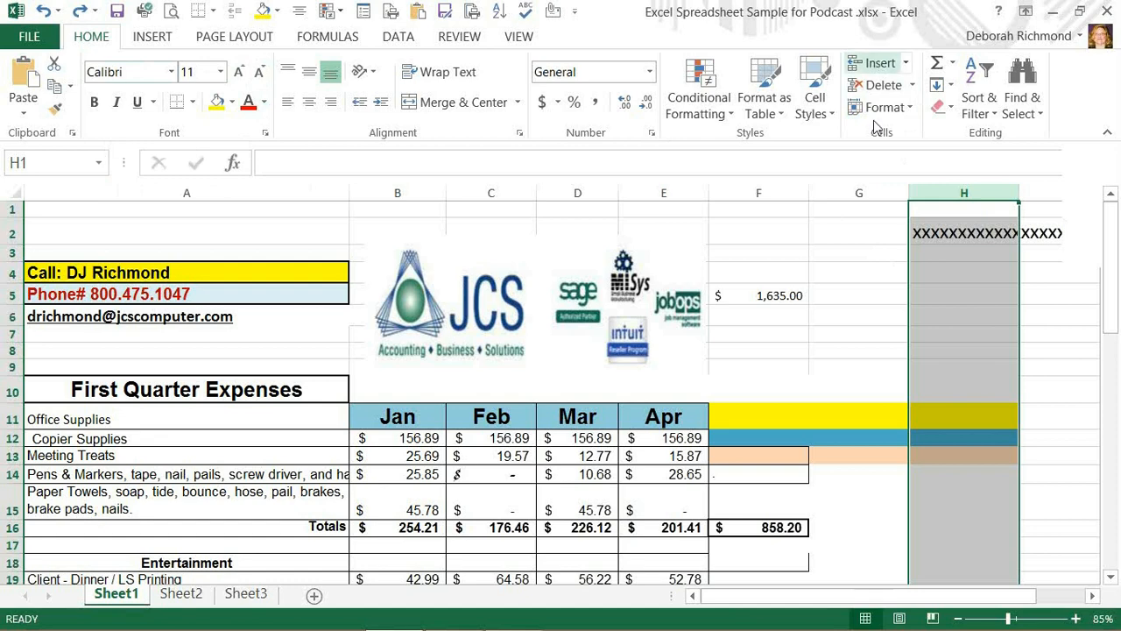
pyautogui.click(913, 86)
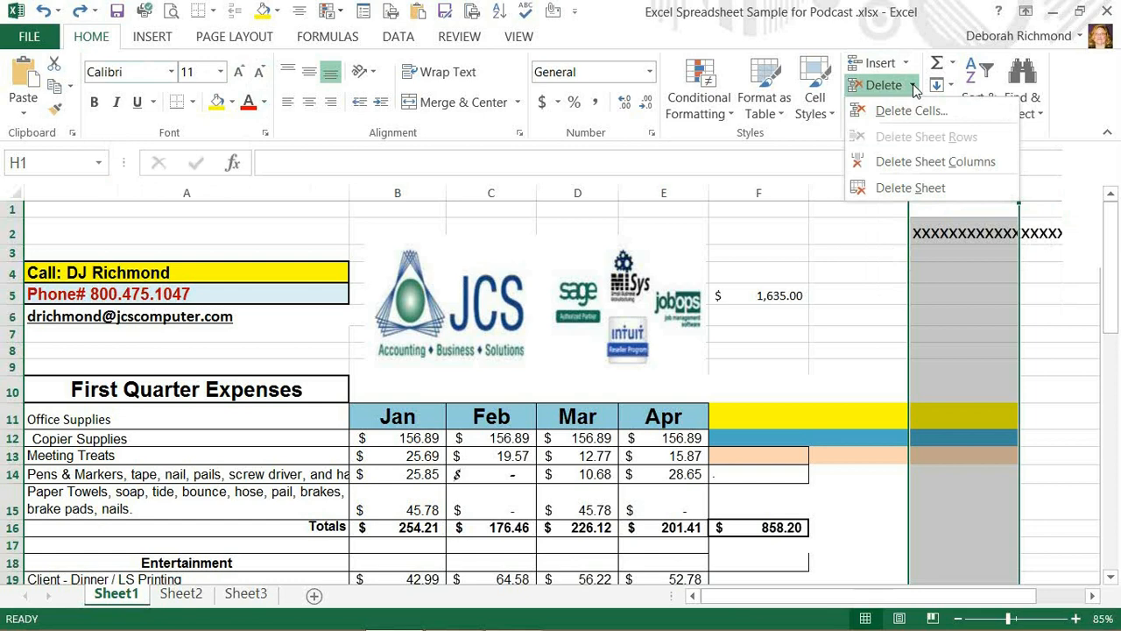
pyautogui.click(934, 167)
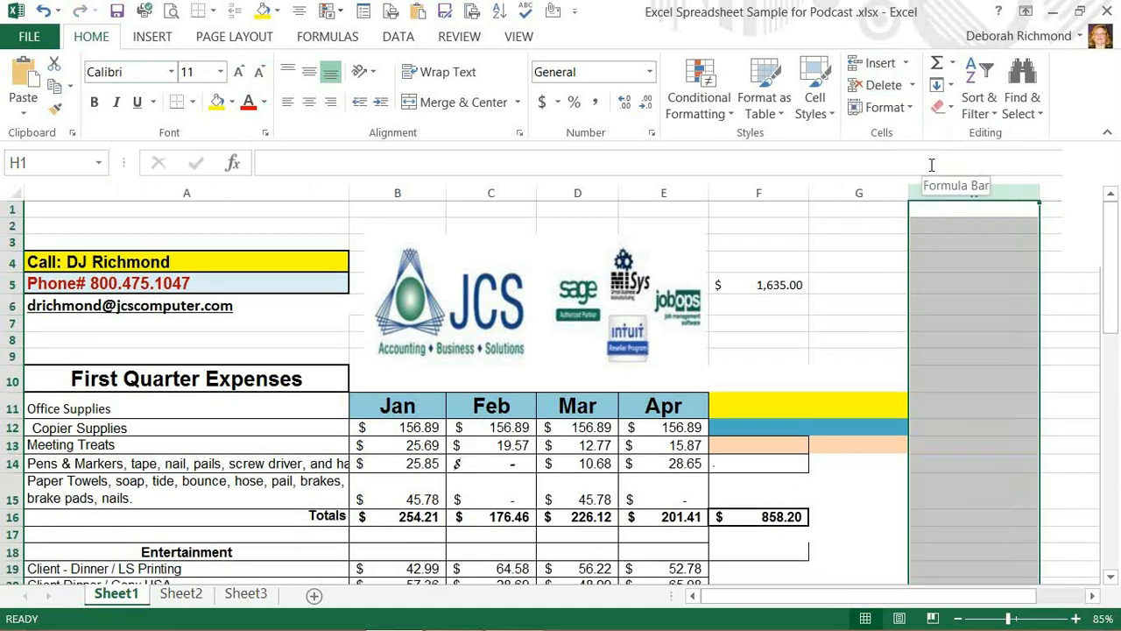
pyautogui.click(43, 15)
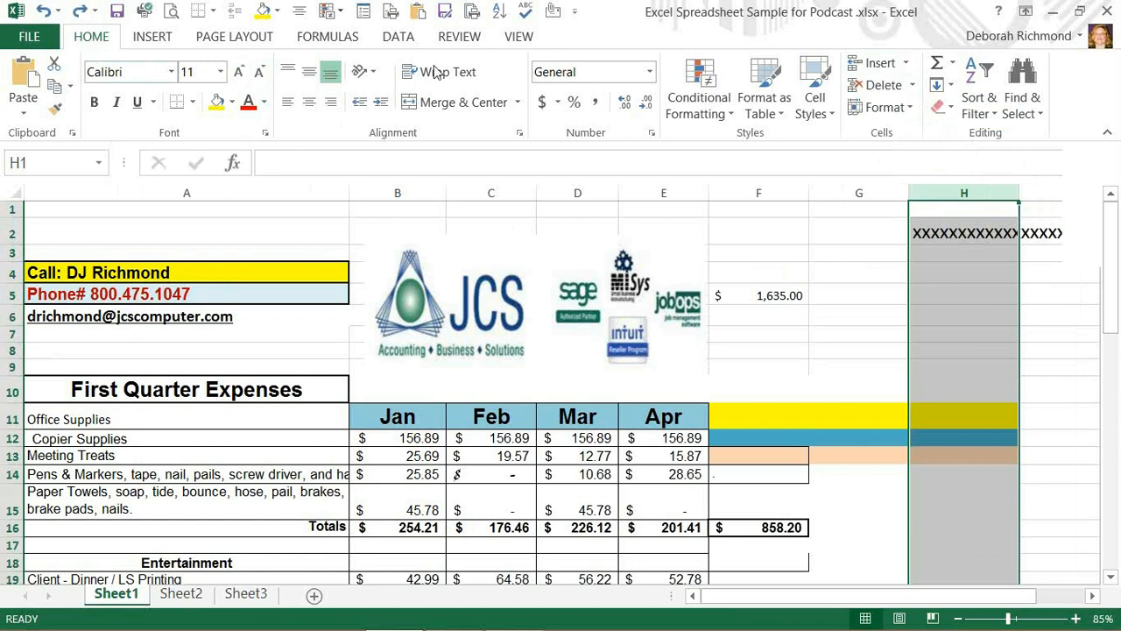
pyautogui.click(456, 38)
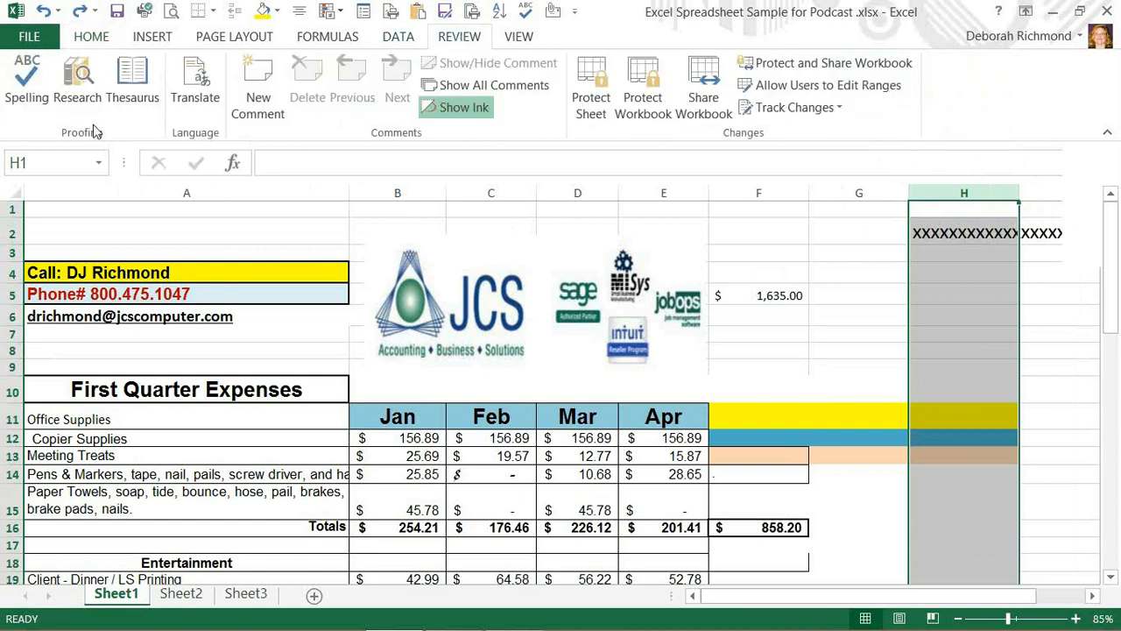
pyautogui.click(93, 40)
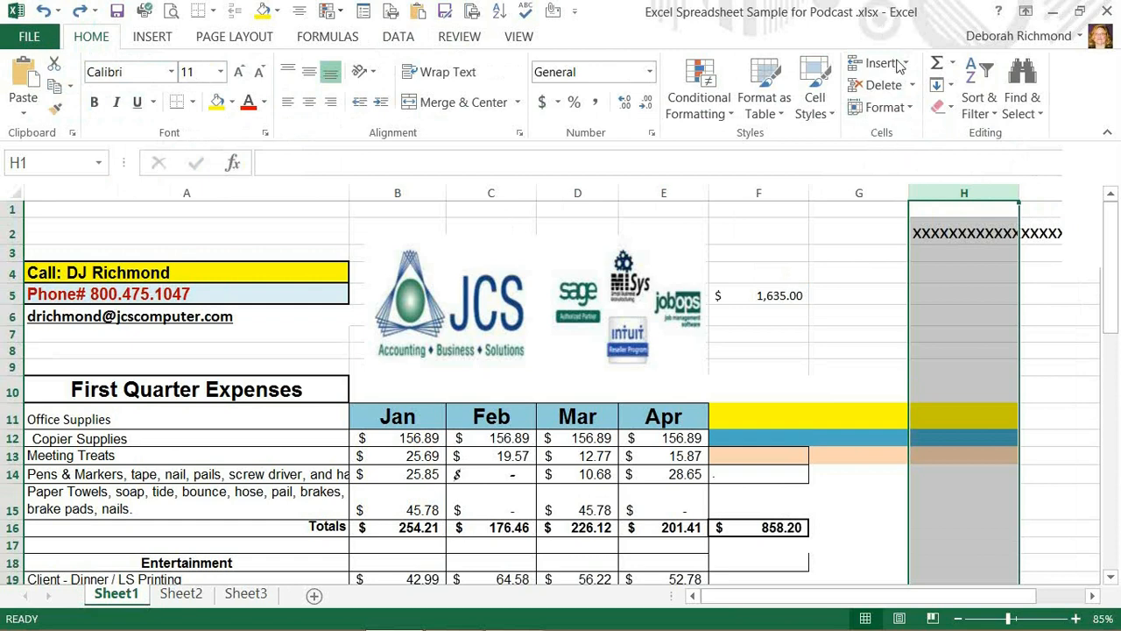
# AutoFit the width of column H twice, undoing the change each time
pyautogui.click(913, 111)
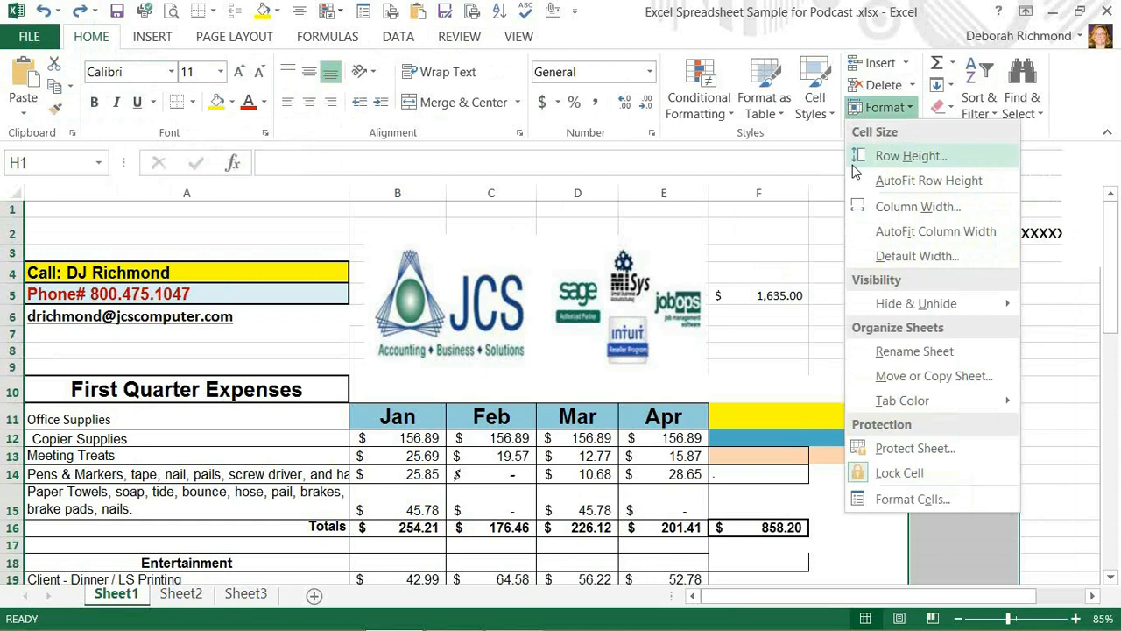
pyautogui.click(905, 235)
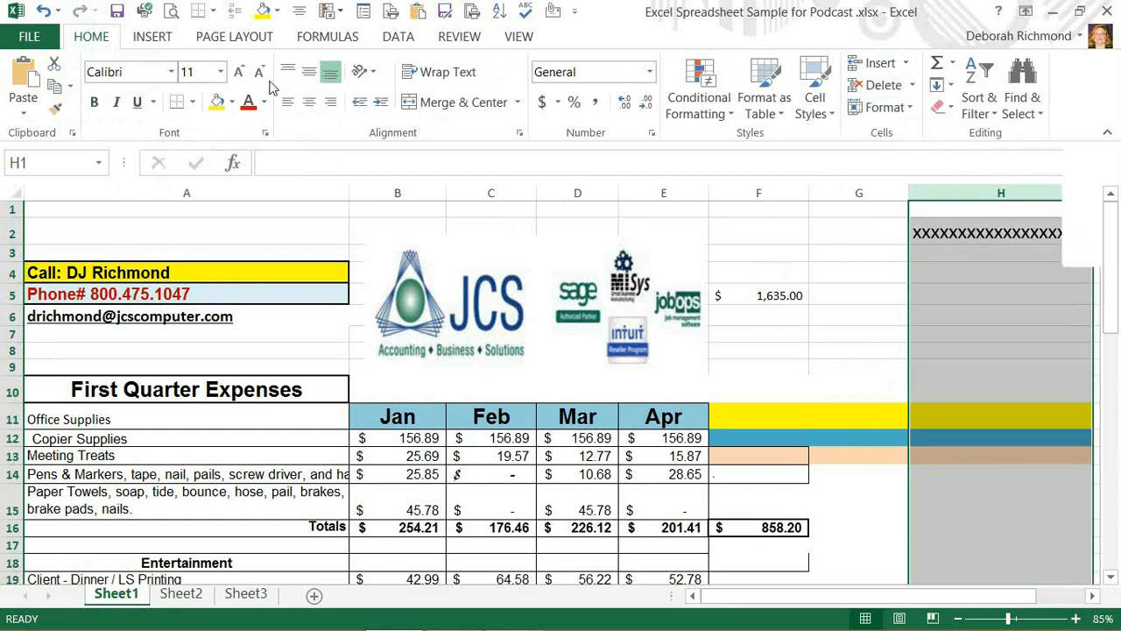
pyautogui.click(42, 12)
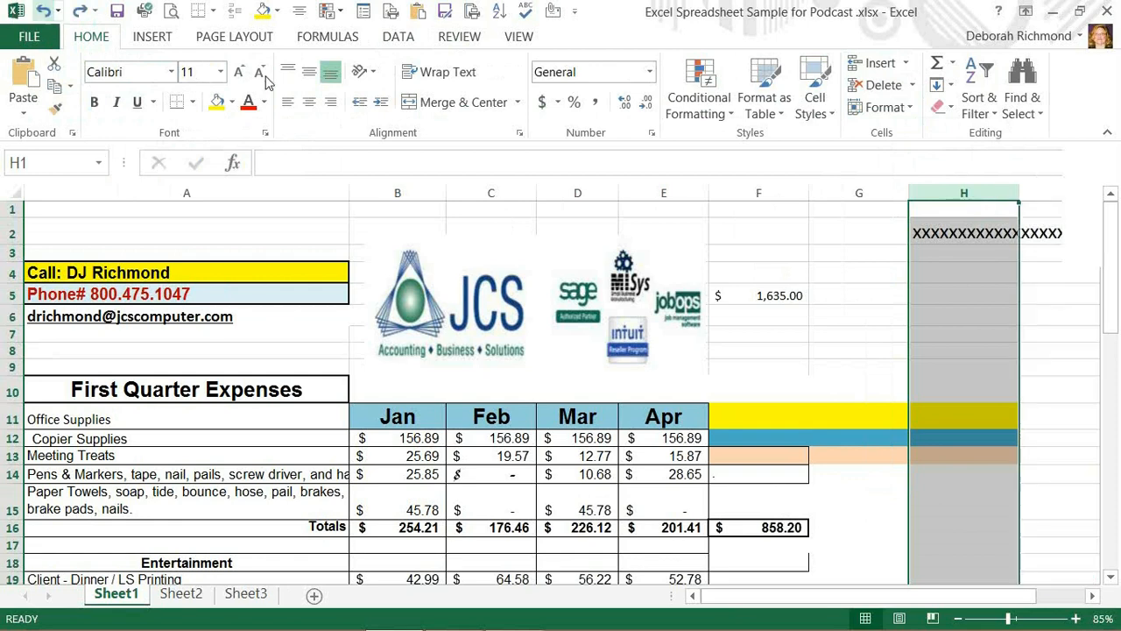
pyautogui.click(910, 107)
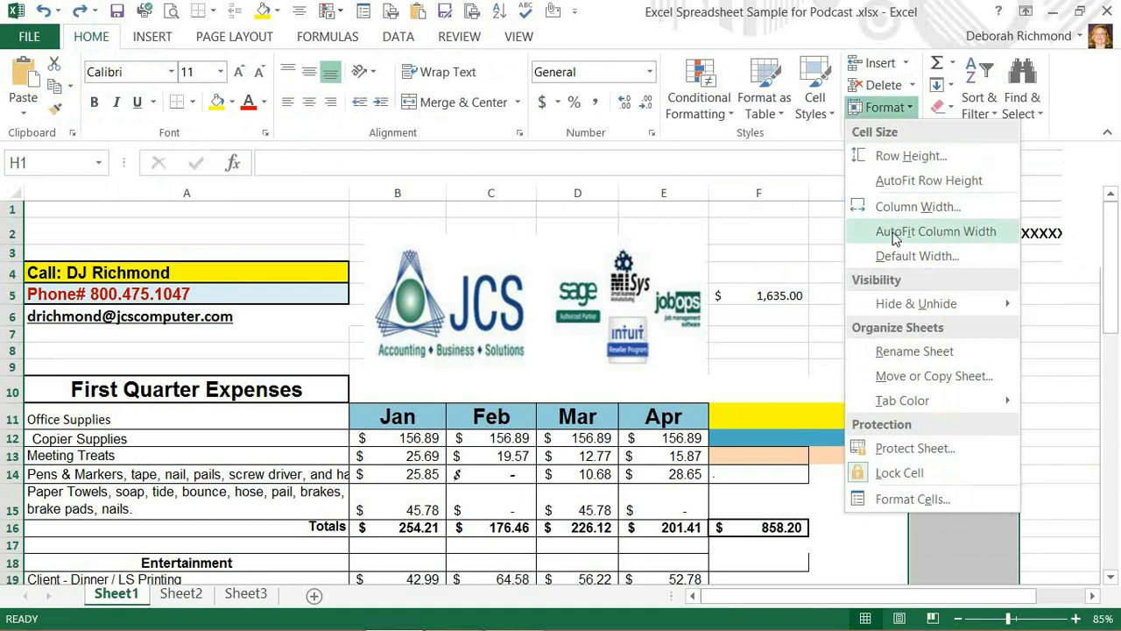
pyautogui.click(943, 232)
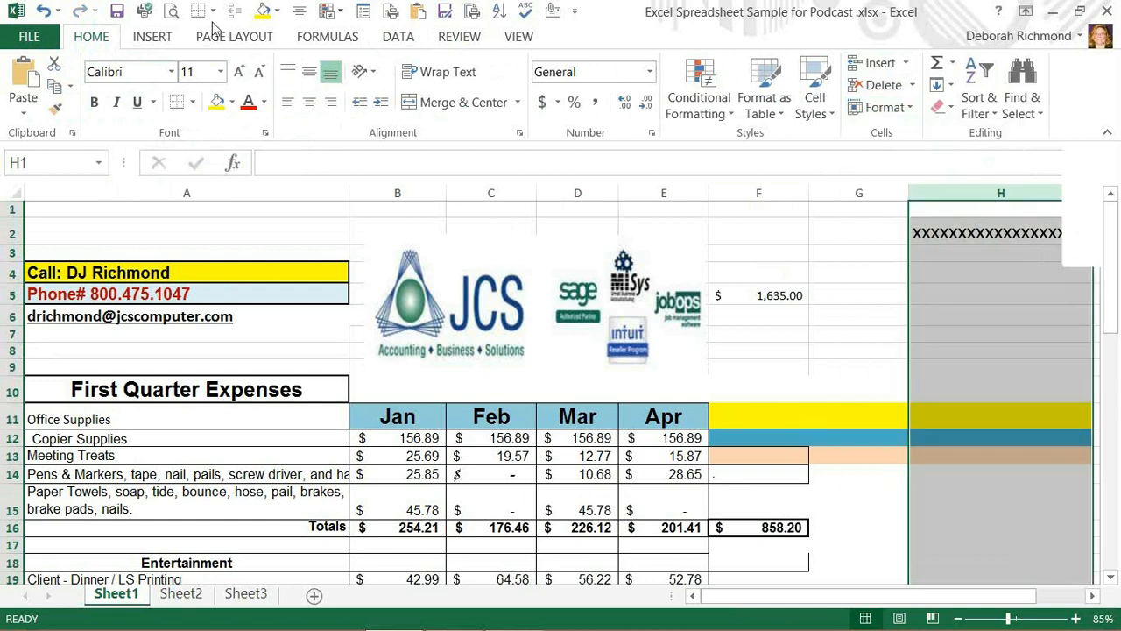
pyautogui.click(43, 12)
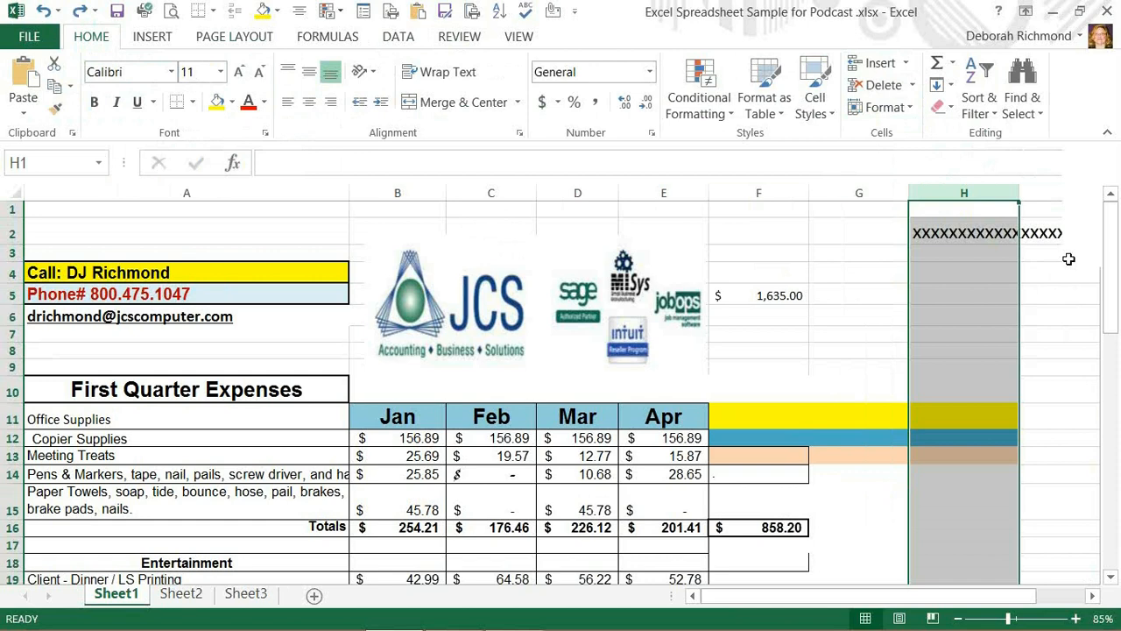
# Make row 15 much taller than its text, and AutoFit its row height around the wrapped text in A15
pyautogui.moveTo(1116, 282); pyautogui.dragTo(1110, 326)
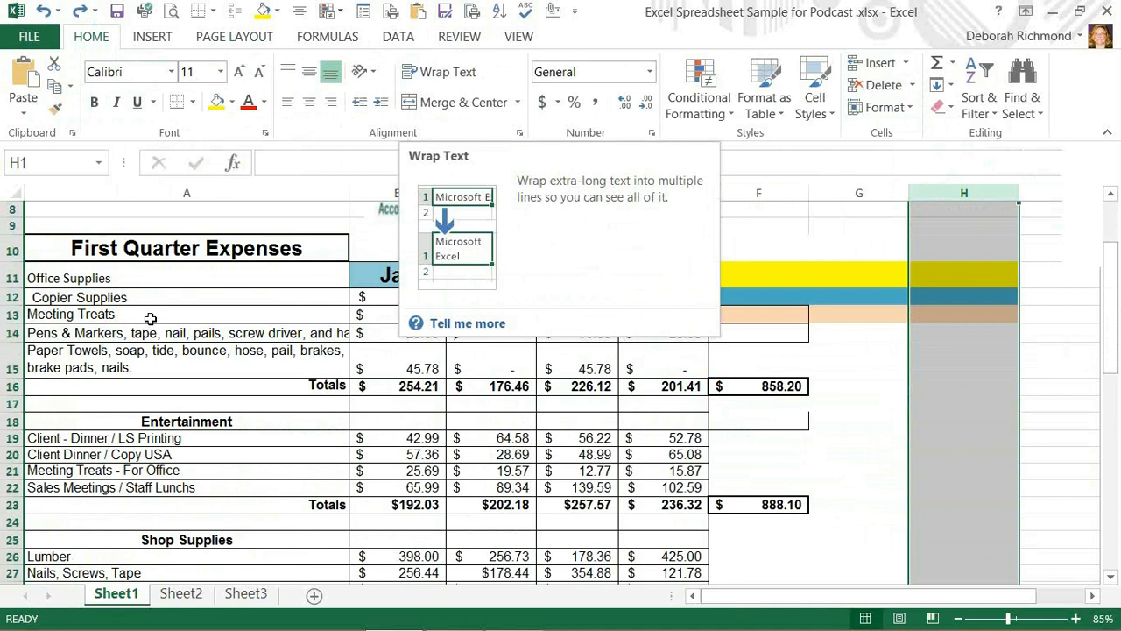
pyautogui.moveTo(14, 375); pyautogui.dragTo(12, 431)
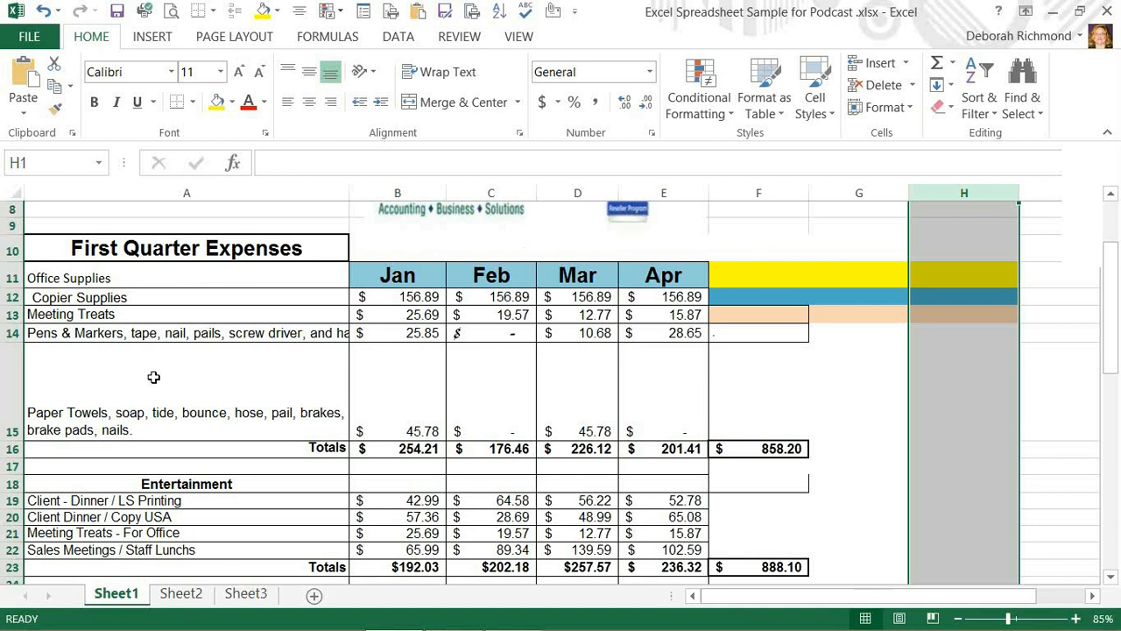
pyautogui.click(136, 406)
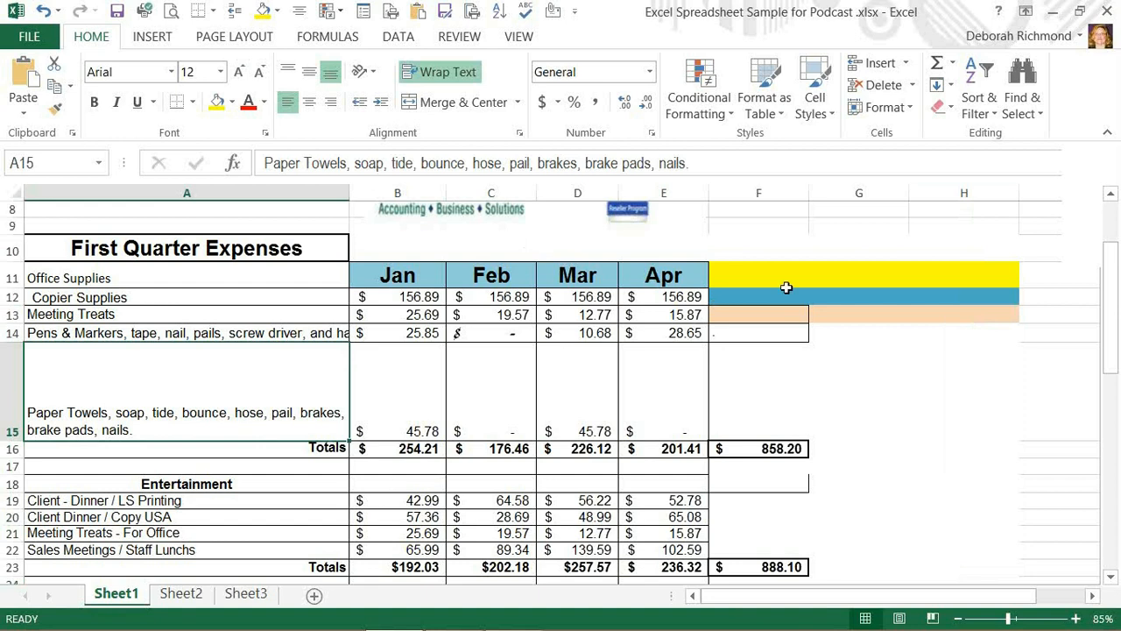
pyautogui.click(912, 108)
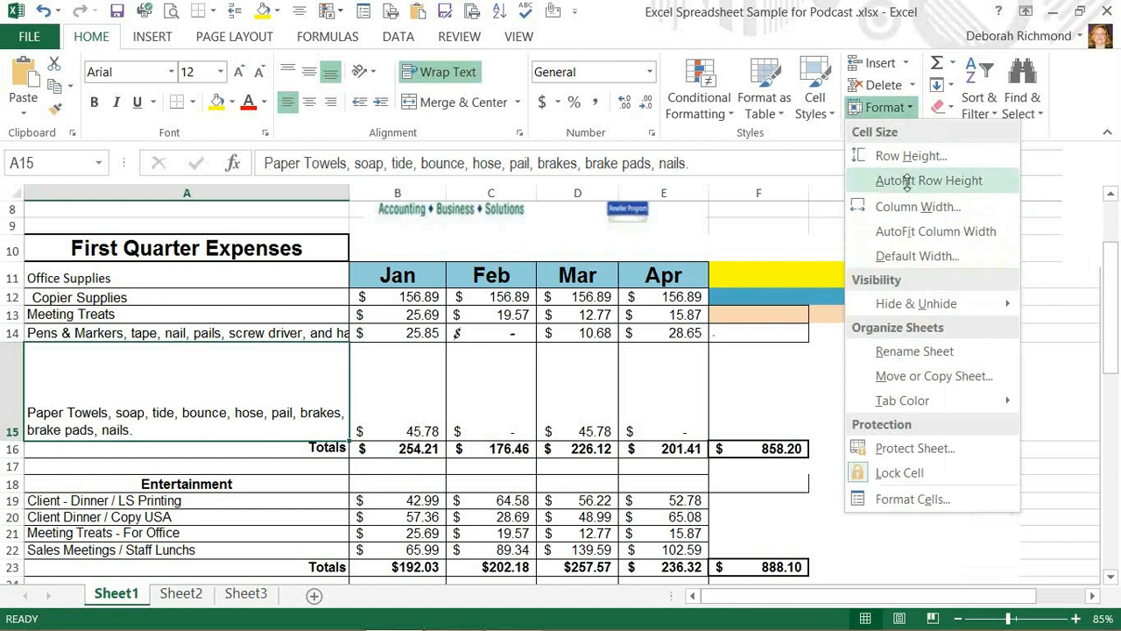
pyautogui.click(910, 184)
pyautogui.click(278, 441)
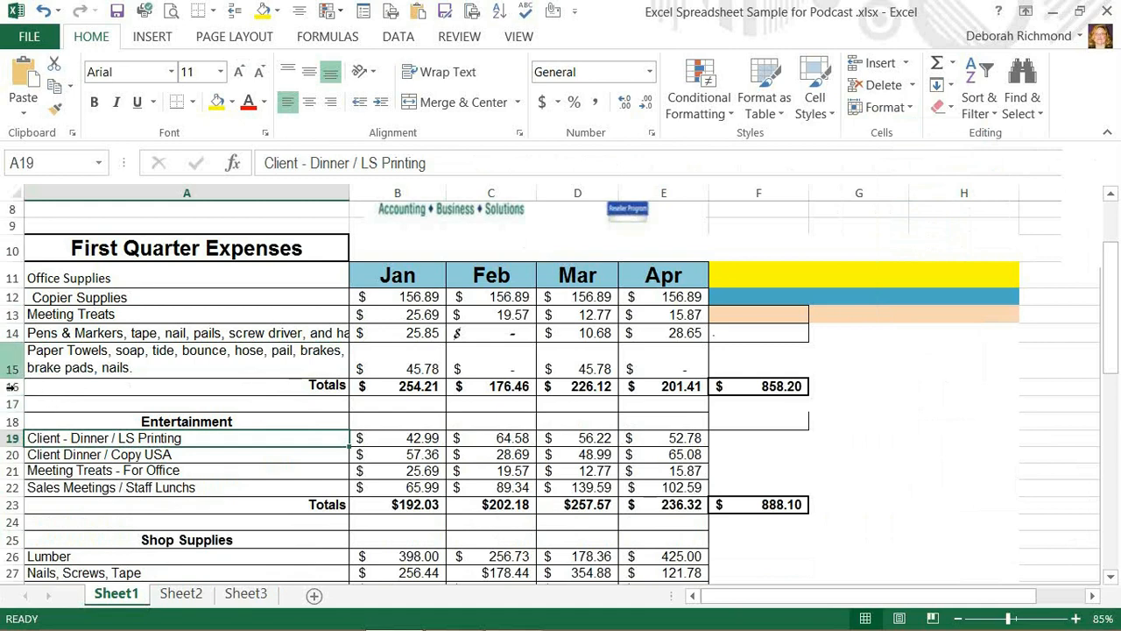
# Slightly reduce the height of row 11 and autofit the height of row 15 to its wrapped text
pyautogui.click(19, 287)
pyautogui.moveTo(19, 287); pyautogui.dragTo(19, 282)
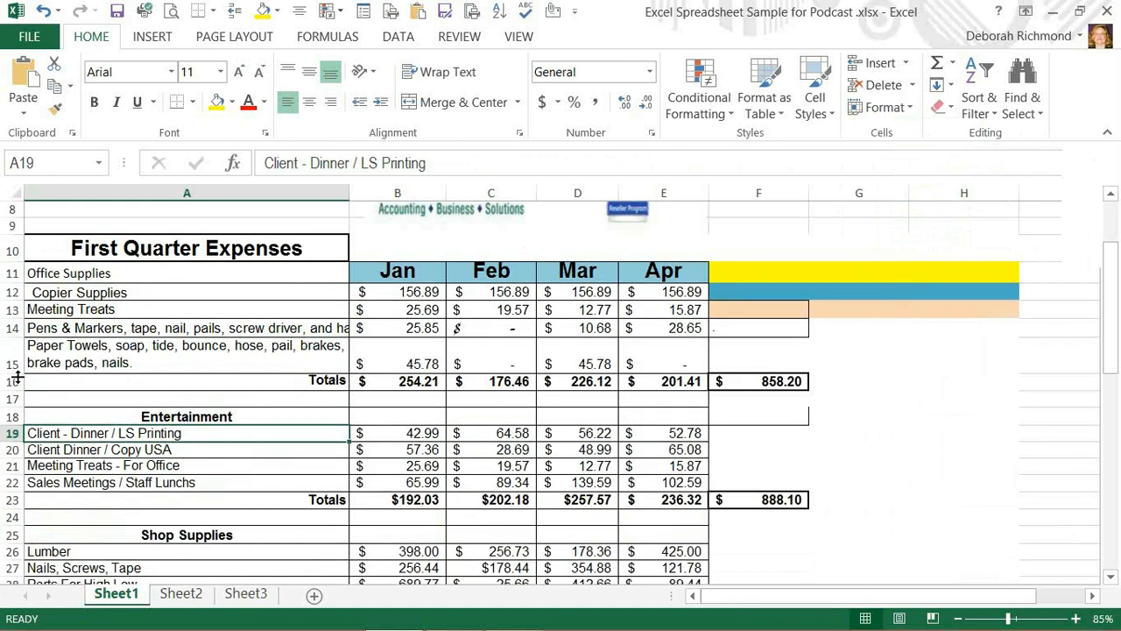
pyautogui.moveTo(21, 394); pyautogui.dragTo(20, 373)
pyautogui.doubleClick(19, 373)
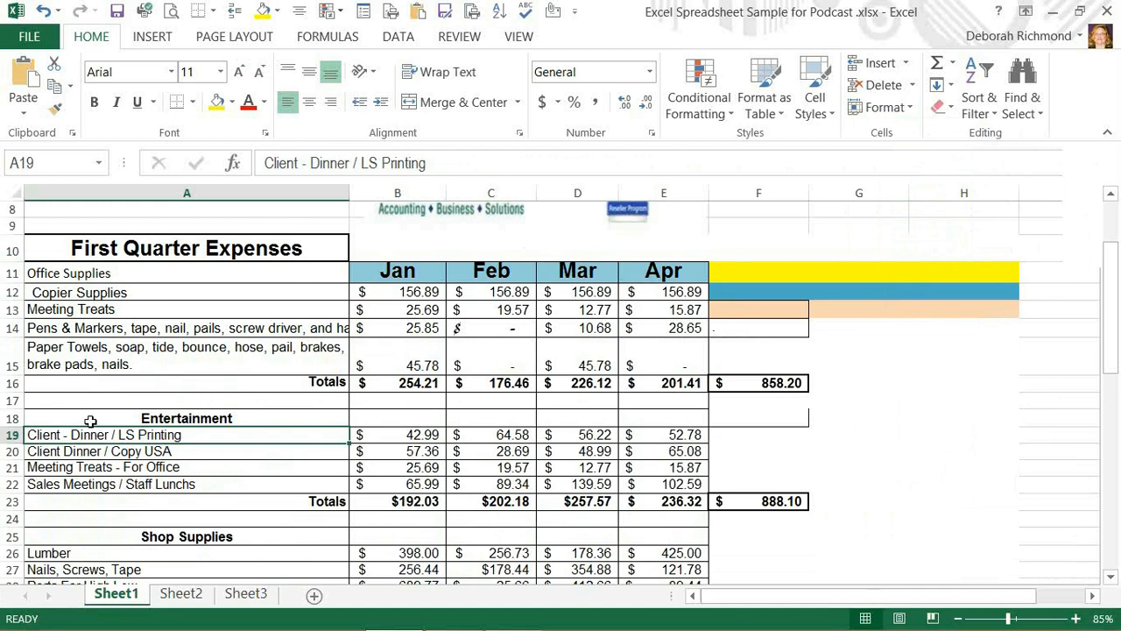
pyautogui.rightClick(803, 469)
pyautogui.click(931, 163)
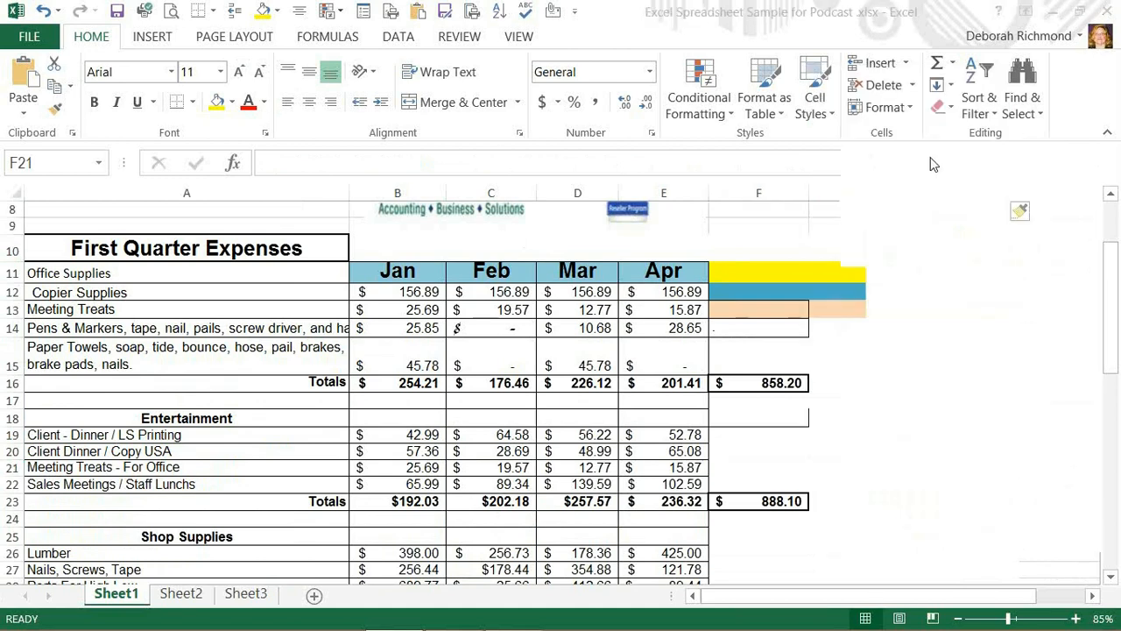